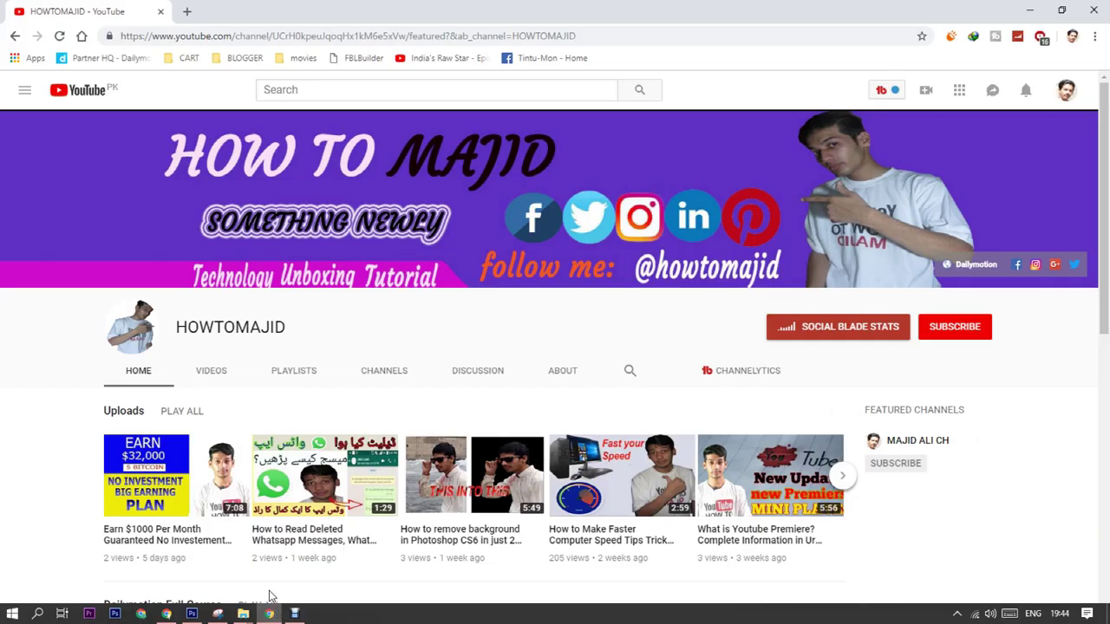
Subscribe to the HOWTOMAJID channel
{"action": "left_click", "coordinate": [954, 332]}
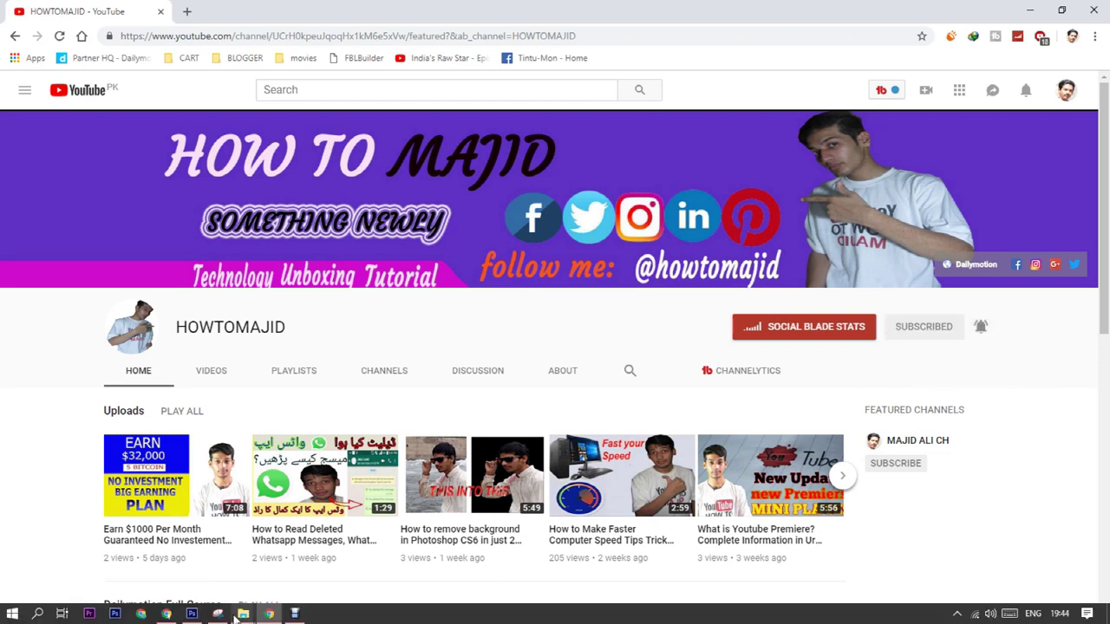
{"action": "mouse_move", "coordinate": [236, 616]}
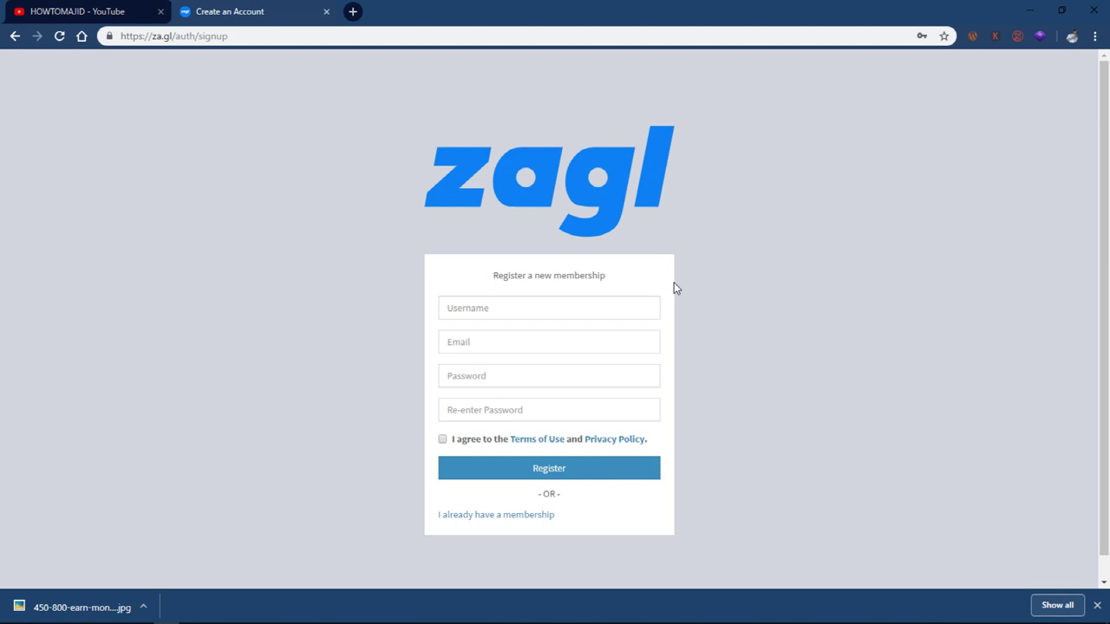
{"action": "left_click", "coordinate": [530, 307]}
{"action": "left_click", "coordinate": [481, 271]}
{"action": "left_click", "coordinate": [442, 439]}
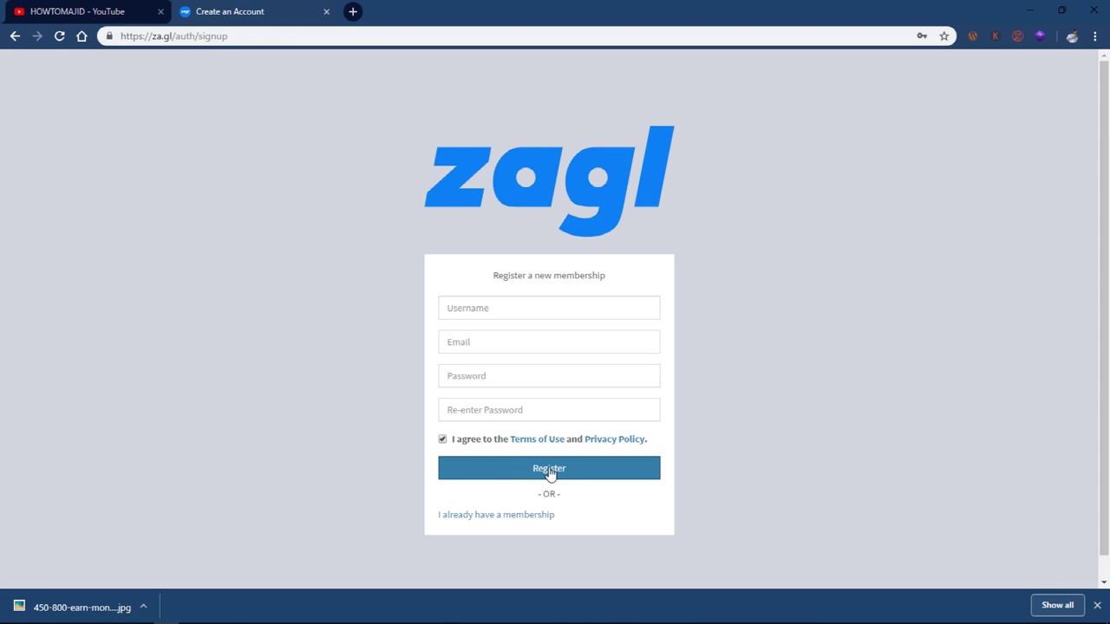
Go to the existing-member sign-in page and sign in with the saved credentials
{"action": "left_click", "coordinate": [508, 524]}
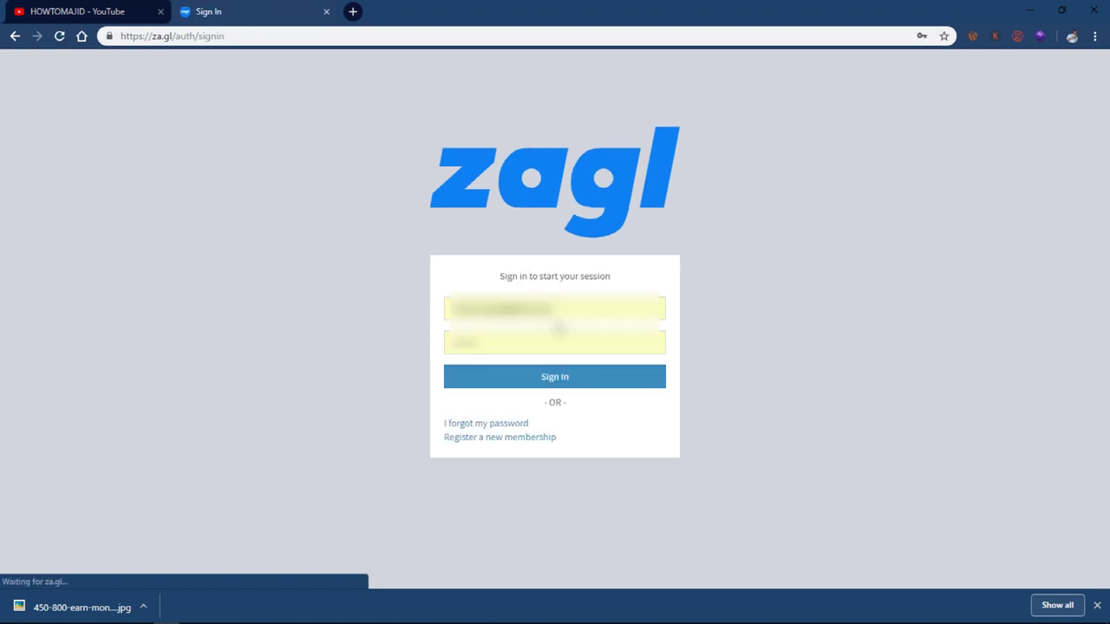
{"action": "left_click", "coordinate": [565, 384]}
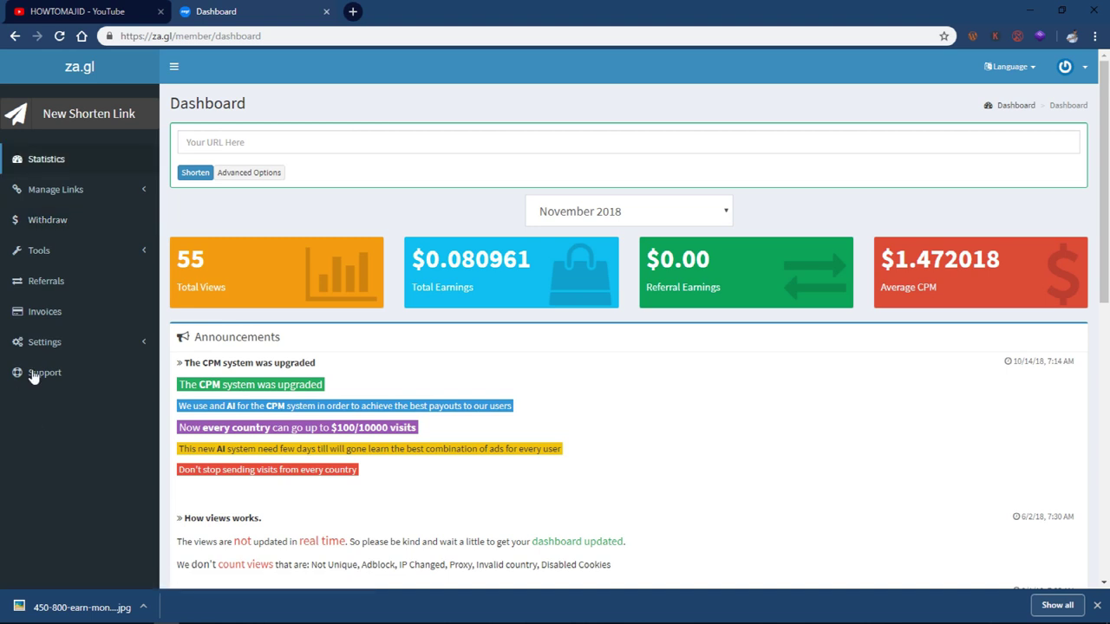
Open the account's profile settings and fill in the billing address and contact details from the saved address
{"action": "left_click", "coordinate": [122, 347]}
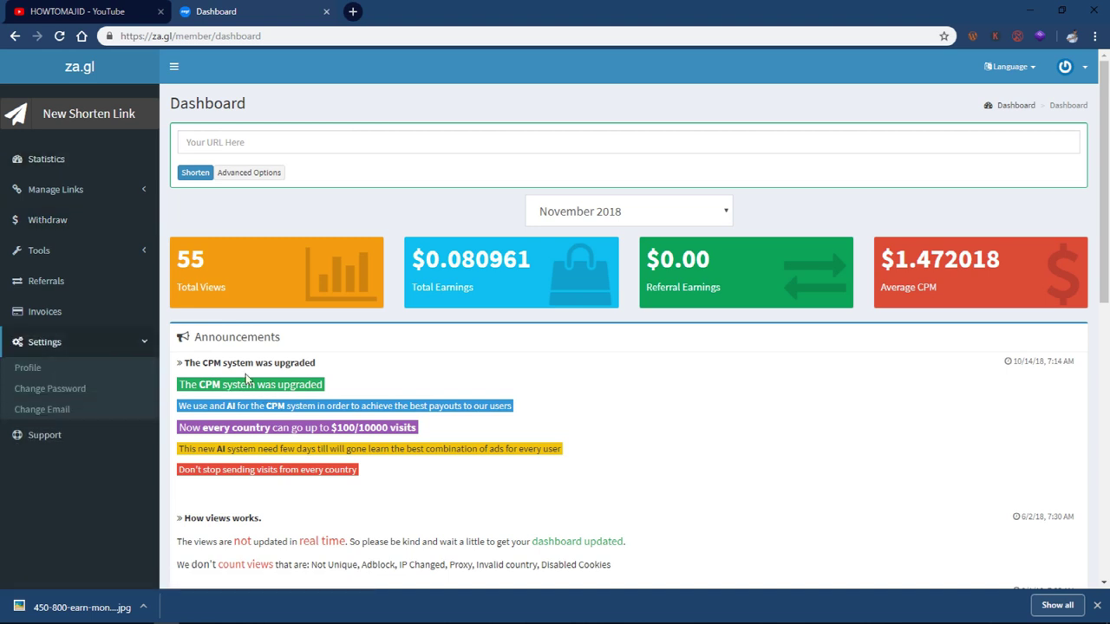
{"action": "left_click", "coordinate": [28, 367]}
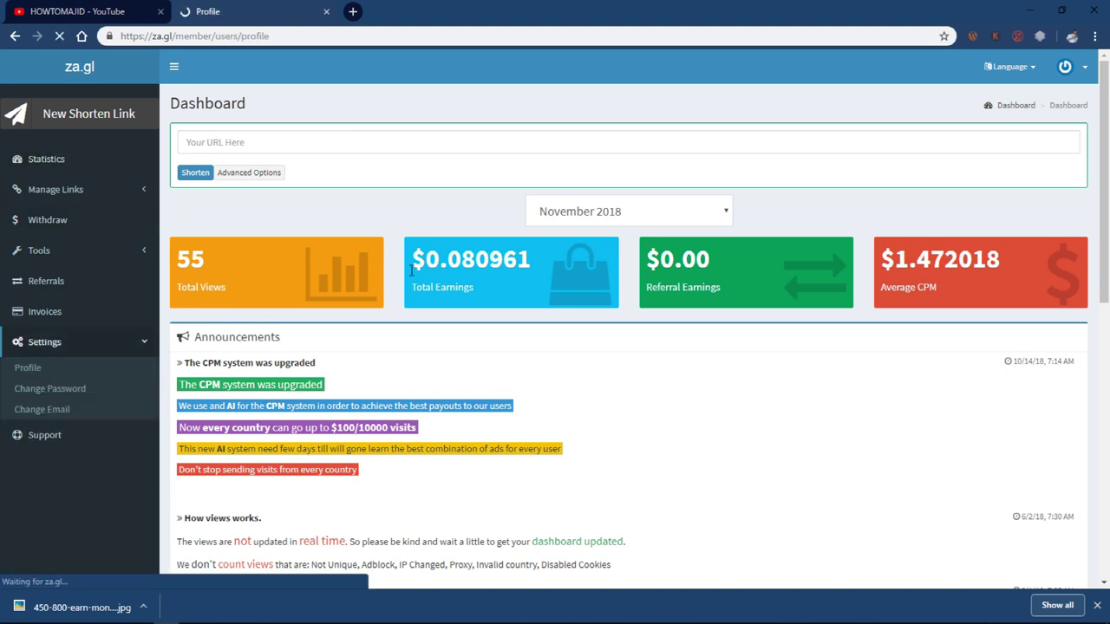
{"action": "left_click", "coordinate": [543, 265]}
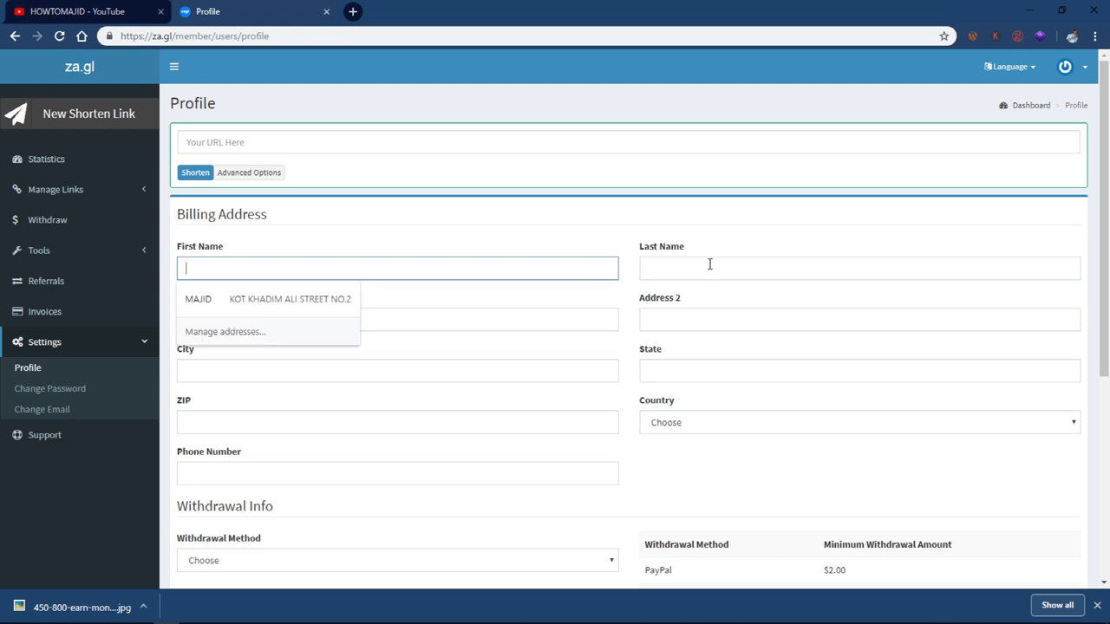
{"action": "left_click", "coordinate": [347, 300]}
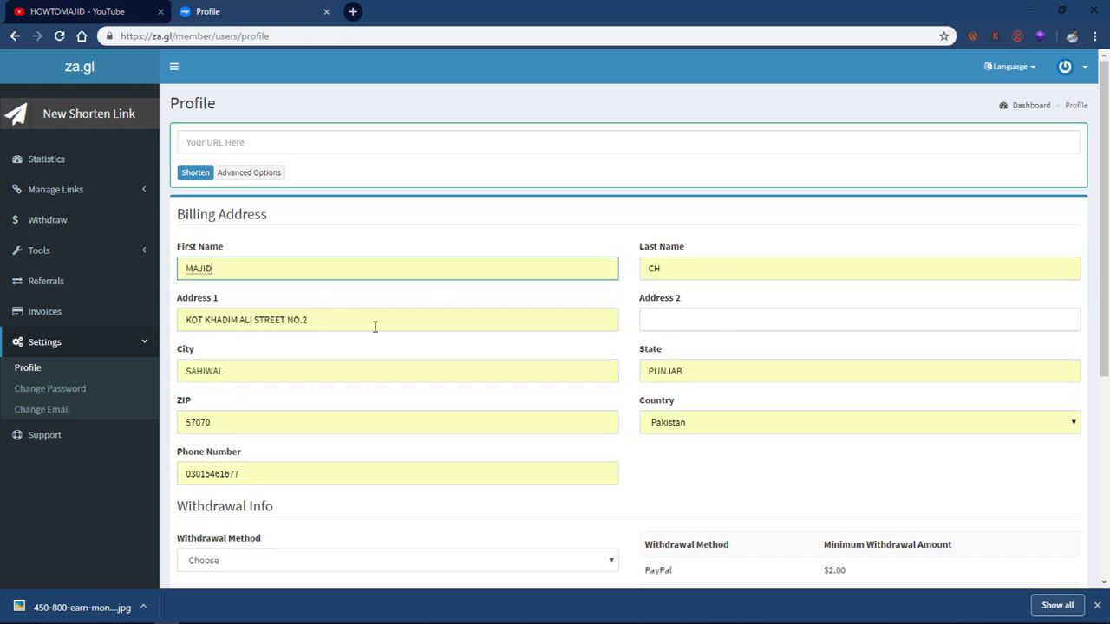
Look over the withdrawal method and account settings and submit the profile
{"action": "scroll", "coordinate": [716, 442], "scroll_direction": "down", "scroll_amount": 3}
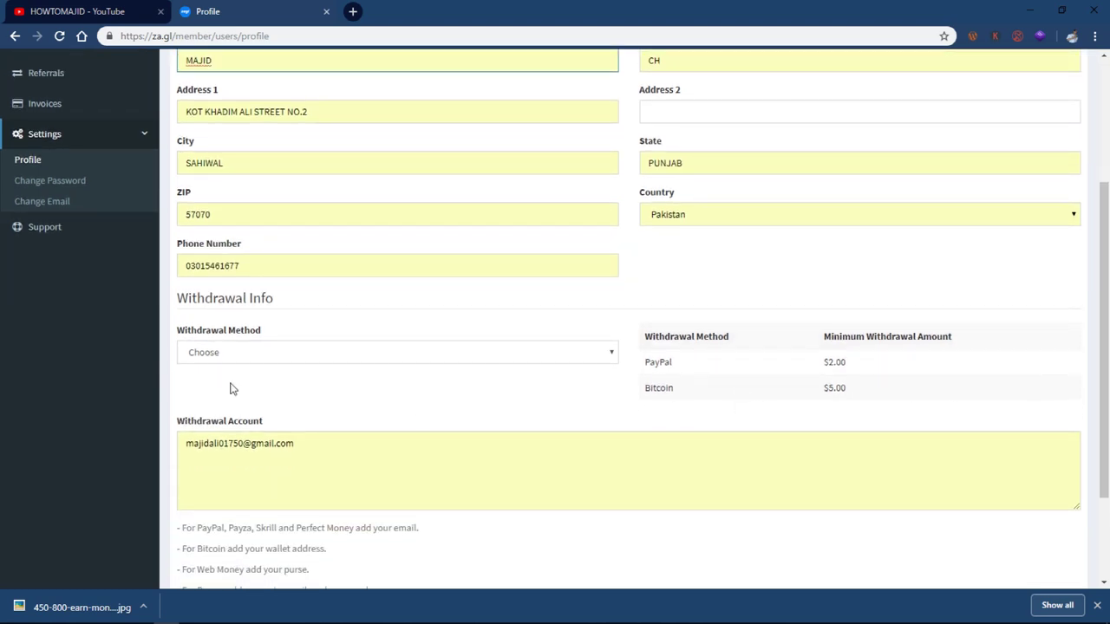
{"action": "left_click", "coordinate": [240, 356]}
{"action": "left_click", "coordinate": [564, 414]}
{"action": "scroll", "coordinate": [301, 389], "scroll_direction": "down", "scroll_amount": 2}
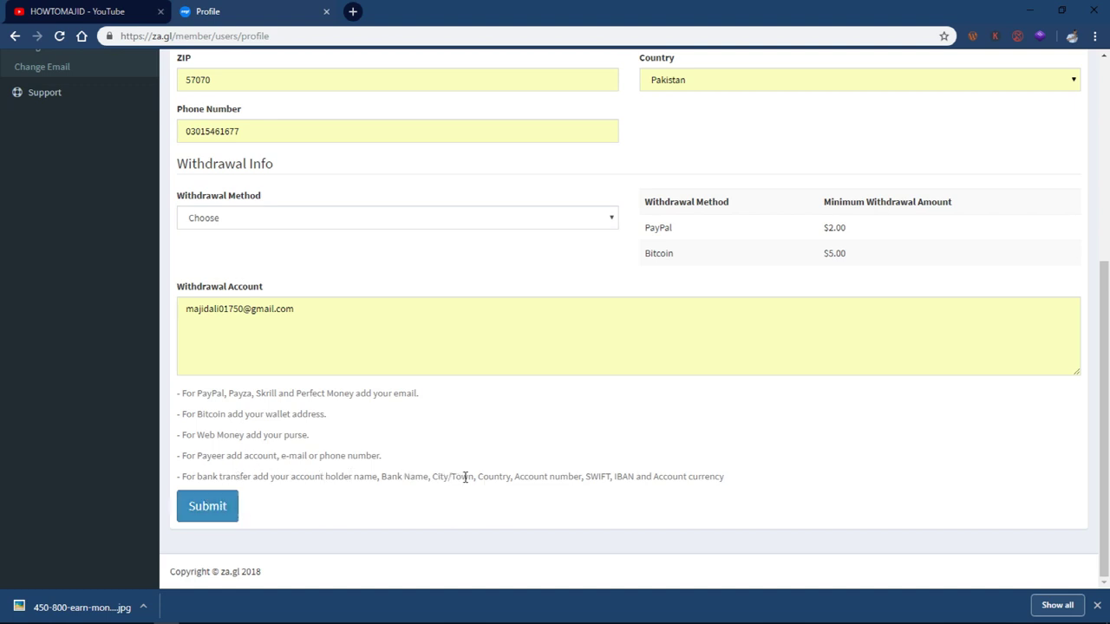
{"action": "left_click", "coordinate": [193, 513]}
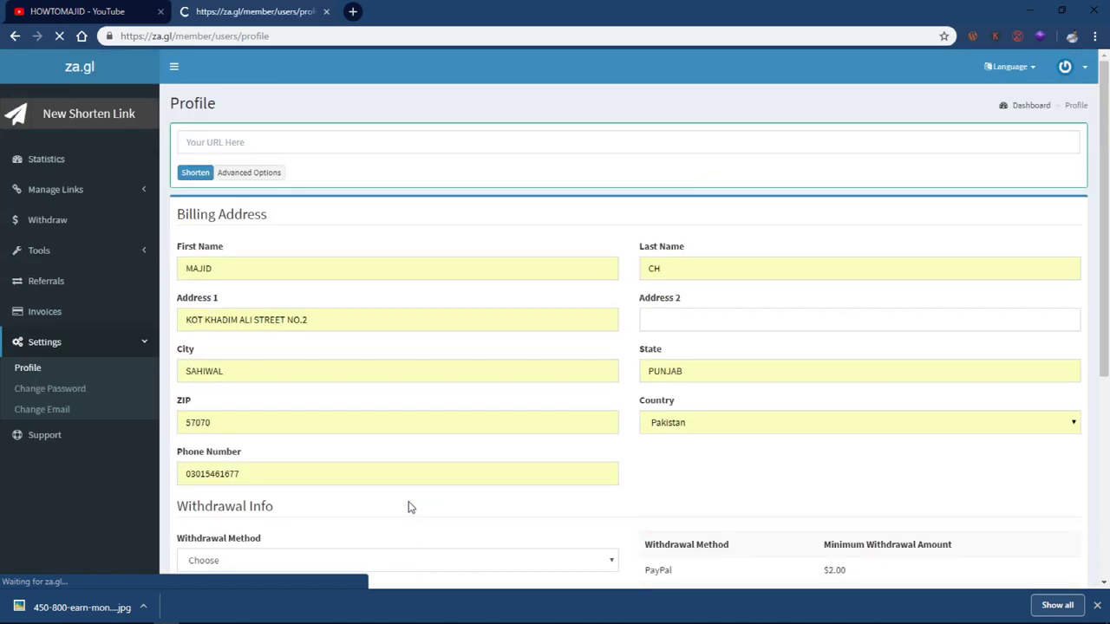
{"action": "scroll", "coordinate": [378, 465], "scroll_direction": "down", "scroll_amount": 1}
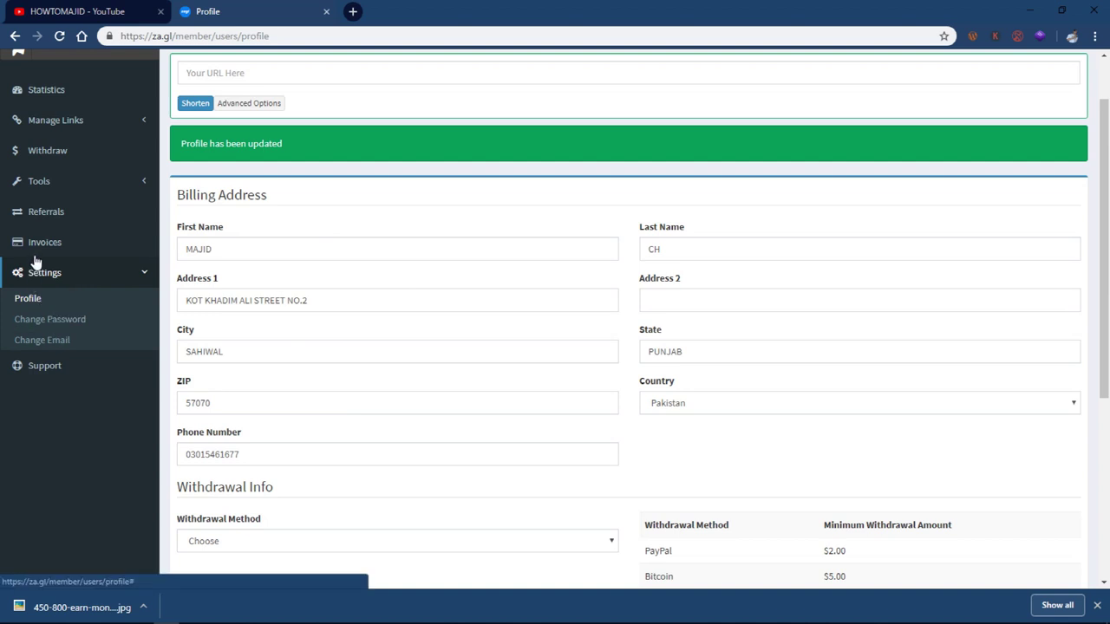
Return to the dashboard statistics page and show the field for the URL to shorten
{"action": "scroll", "coordinate": [60, 130], "scroll_direction": "up", "scroll_amount": 2}
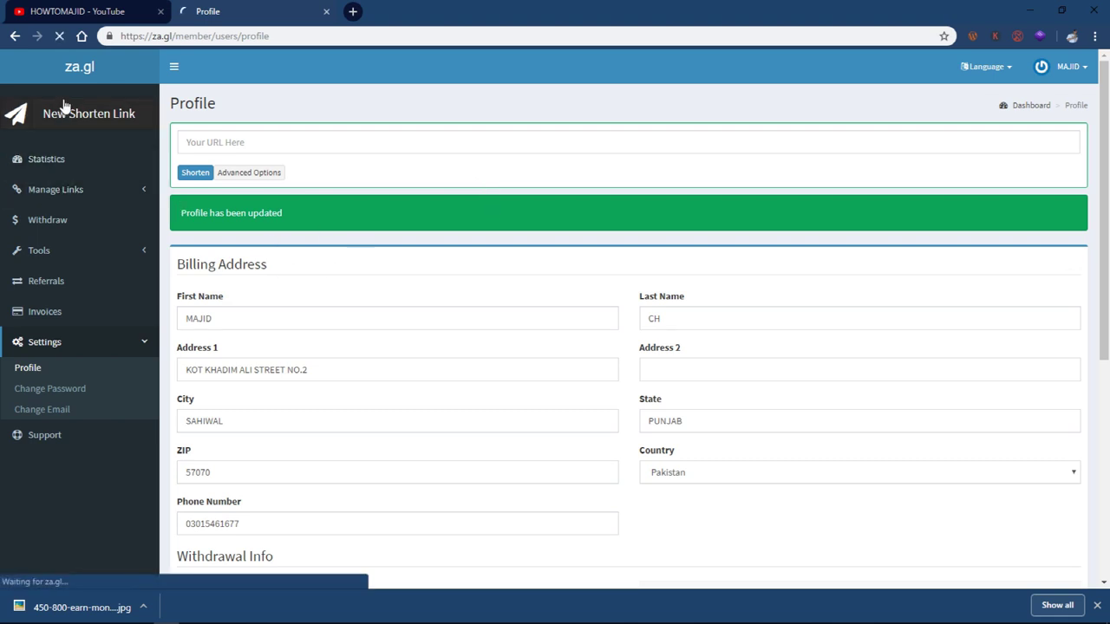
{"action": "left_click", "coordinate": [66, 147]}
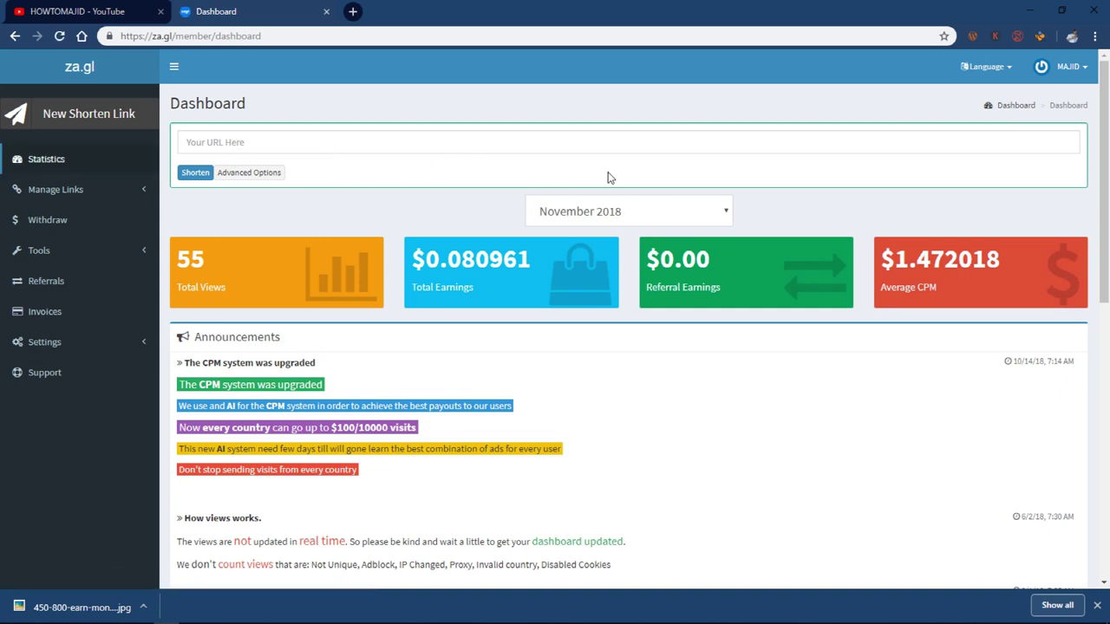
{"action": "left_click", "coordinate": [243, 144]}
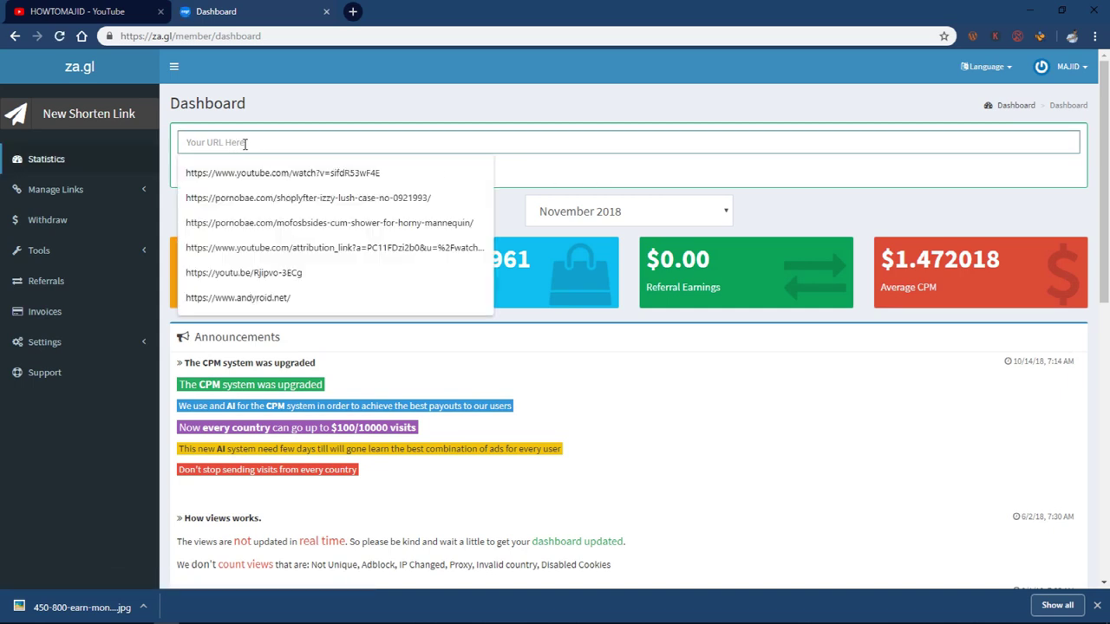
{"action": "left_click", "coordinate": [513, 181]}
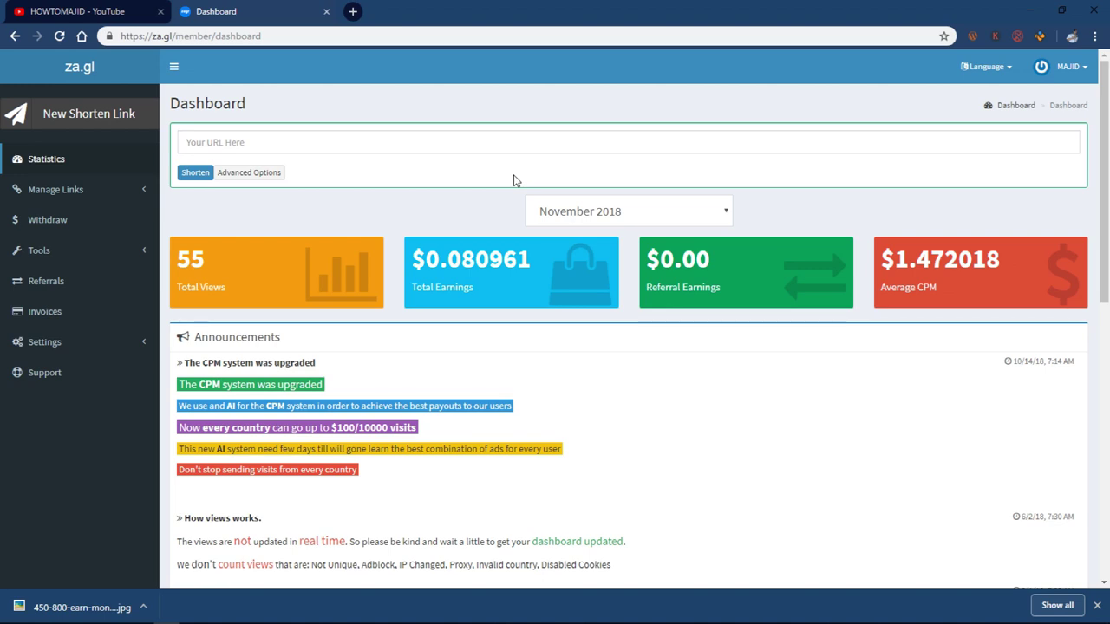
Switch to the YouTube tab and search for "funny videos"
{"action": "left_click", "coordinate": [104, 12]}
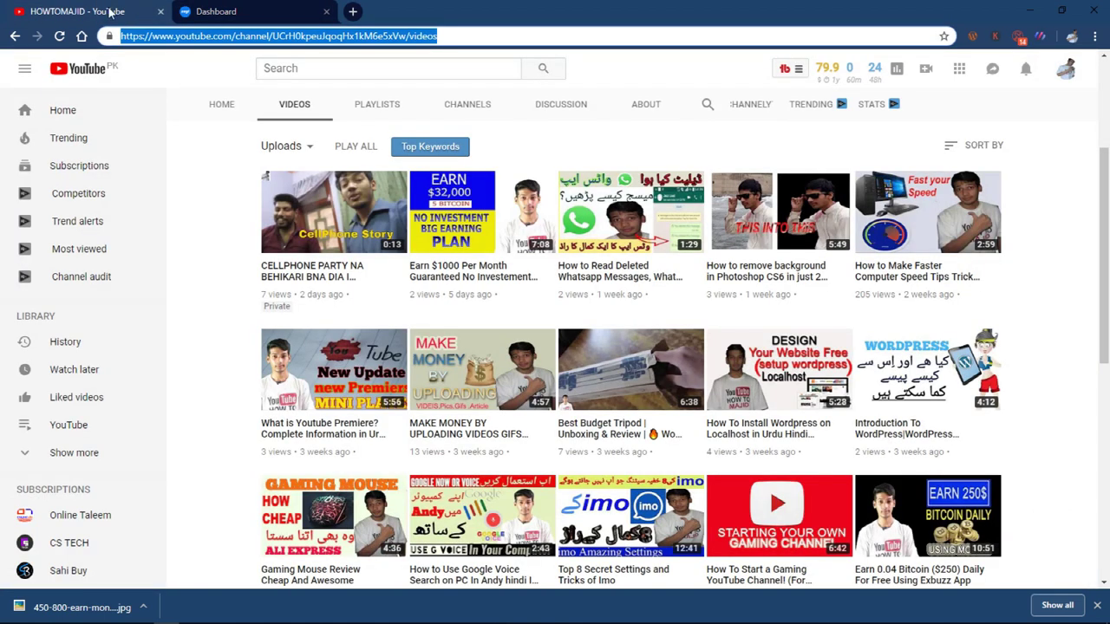
{"action": "left_click", "coordinate": [352, 67]}
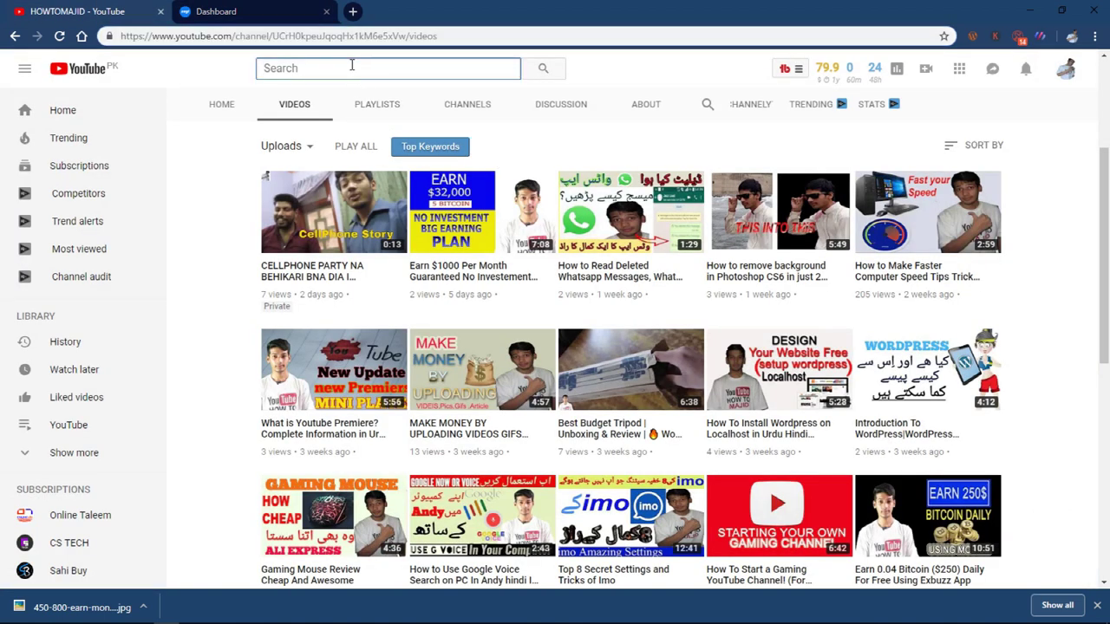
{"action": "type", "text": "funny bi"}
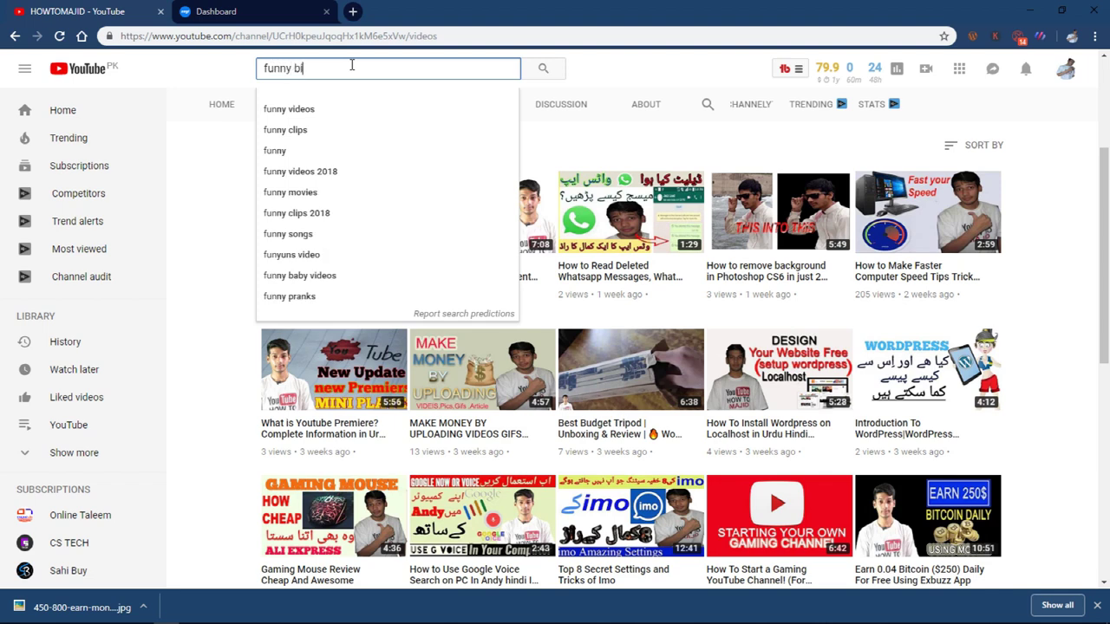
{"action": "key", "text": "BackSpace"}
{"action": "key", "text": "BackSpace"}
{"action": "type", "text": "videos"}
{"action": "key", "text": "Return"}
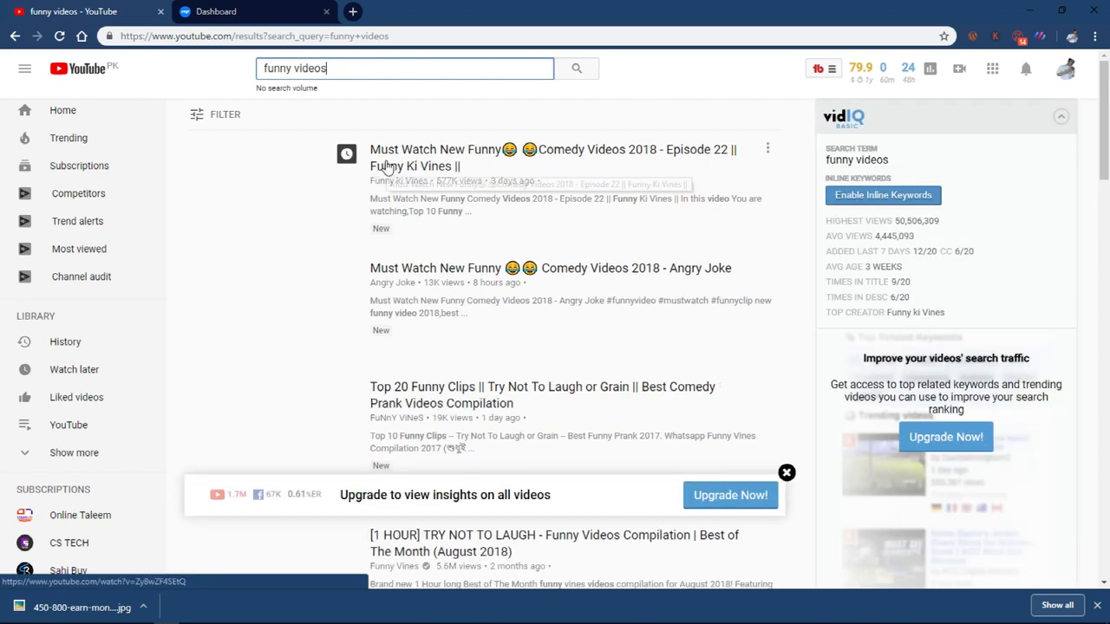
Copy the link address of the "Must Watch New Funny Comedy Videos 2018 - Episode 22" result and return to the za.gl dashboard
{"action": "right_click", "coordinate": [387, 163]}
{"action": "left_click", "coordinate": [438, 259]}
{"action": "left_click", "coordinate": [260, 11]}
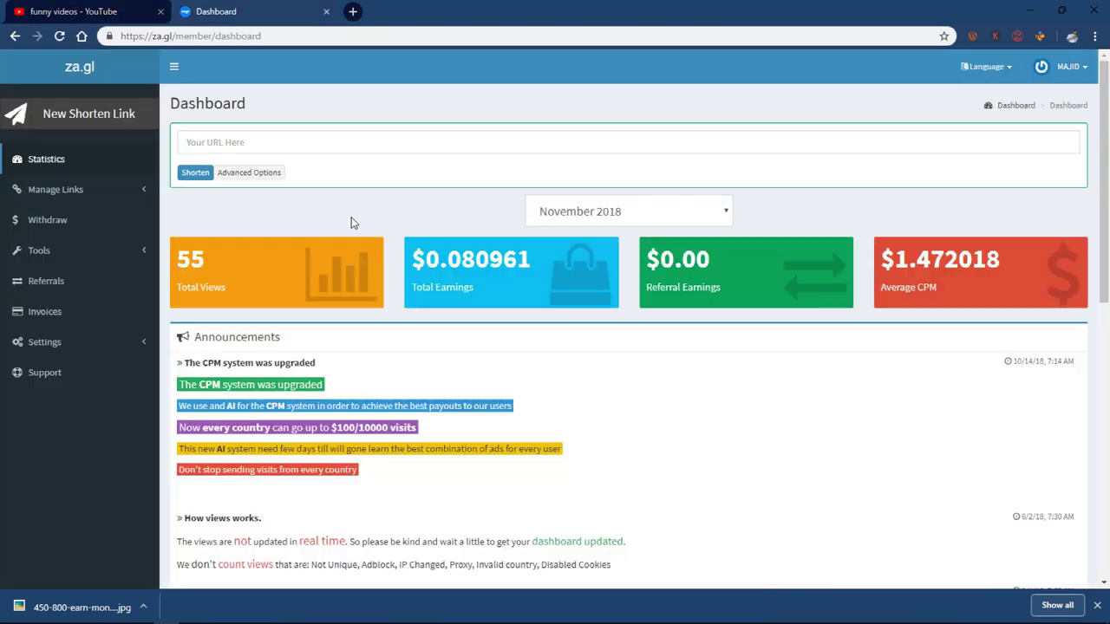
{"action": "type", "text": "https://www.youtube.com/watch?v=Zy8wZF4SEtQ"}
{"action": "left_click", "coordinate": [195, 174]}
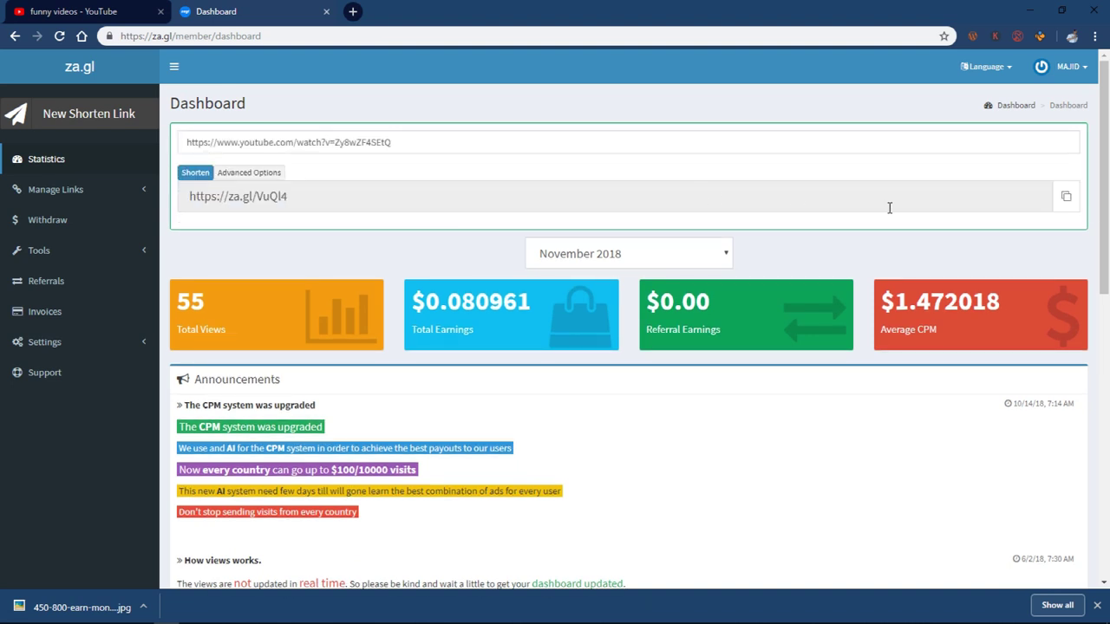
{"action": "left_click", "coordinate": [1067, 198]}
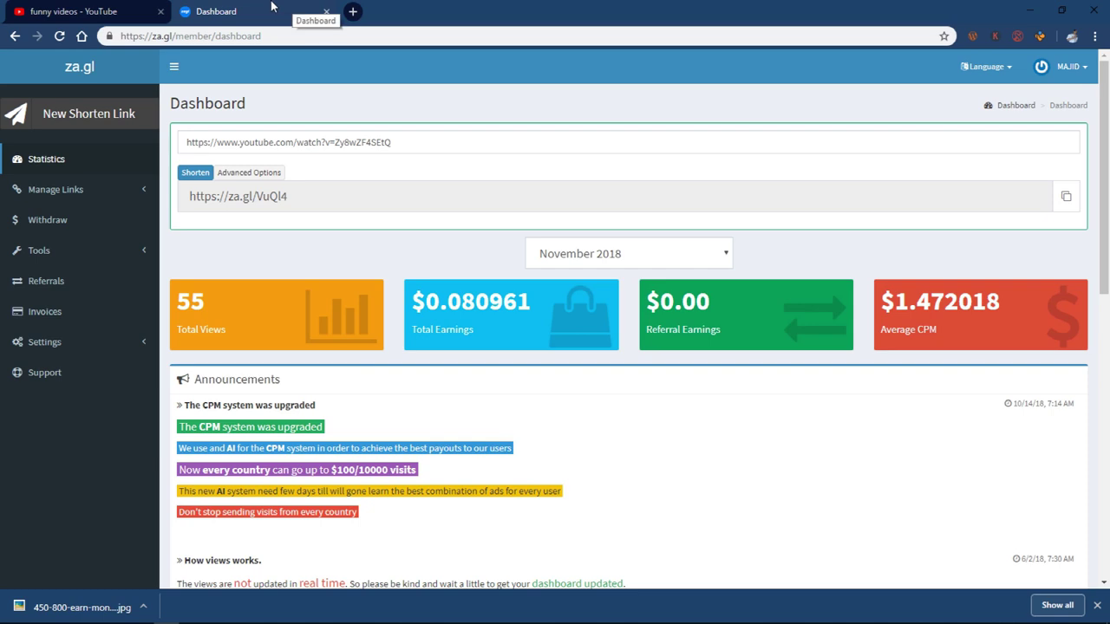
Minimize both browser windows to show the desktop
{"action": "left_click", "coordinate": [1032, 10]}
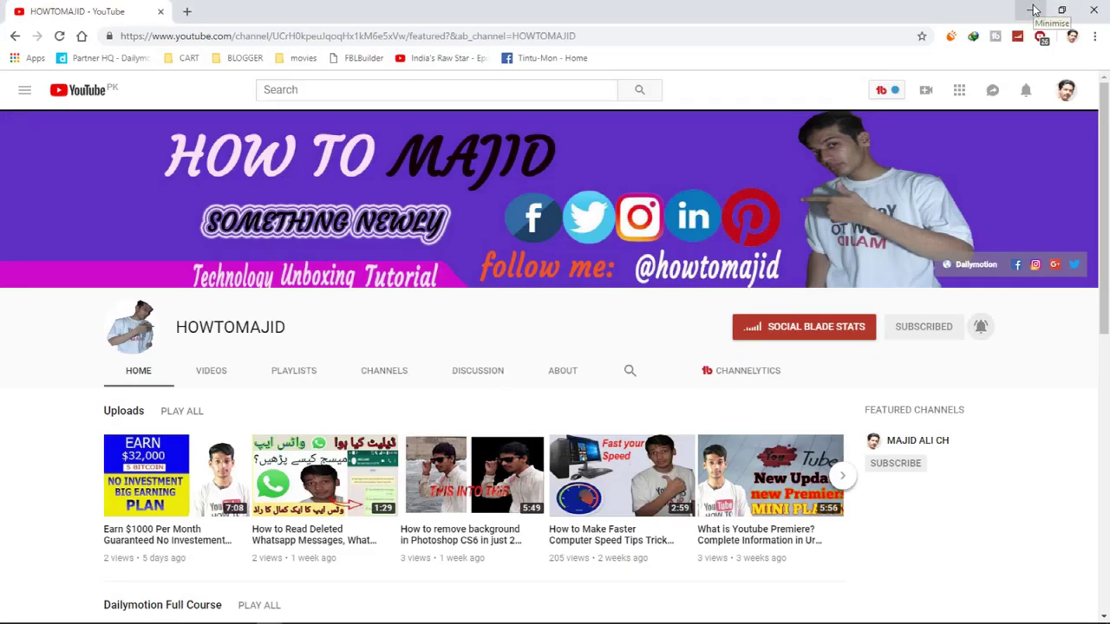
{"action": "left_click", "coordinate": [1032, 9]}
{"action": "right_click", "coordinate": [464, 295]}
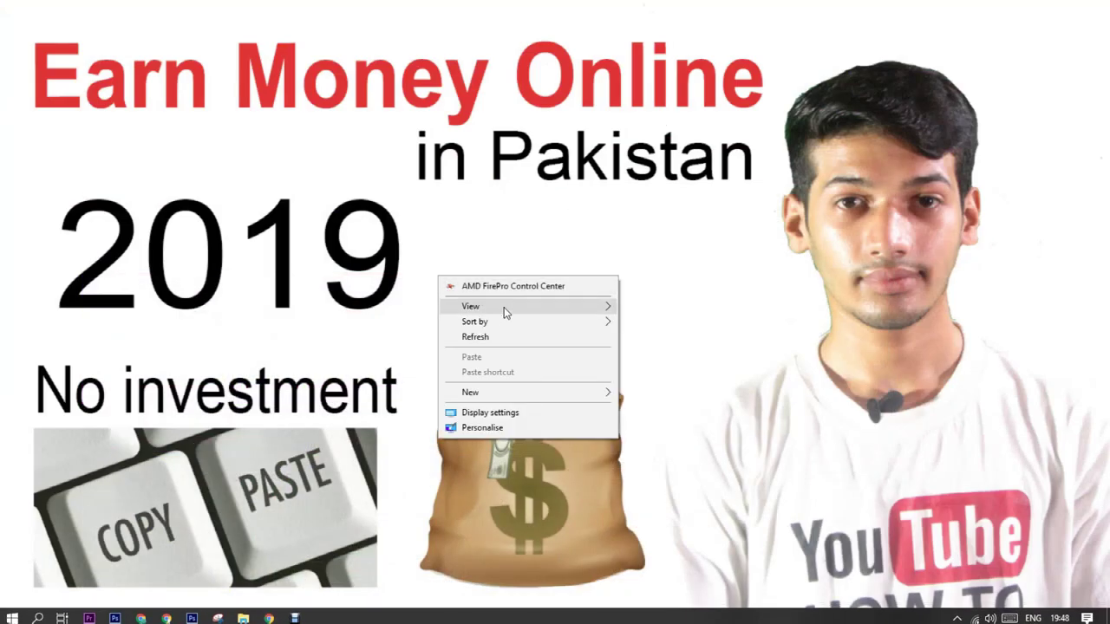
{"action": "mouse_move", "coordinate": [531, 308]}
{"action": "left_click", "coordinate": [685, 396]}
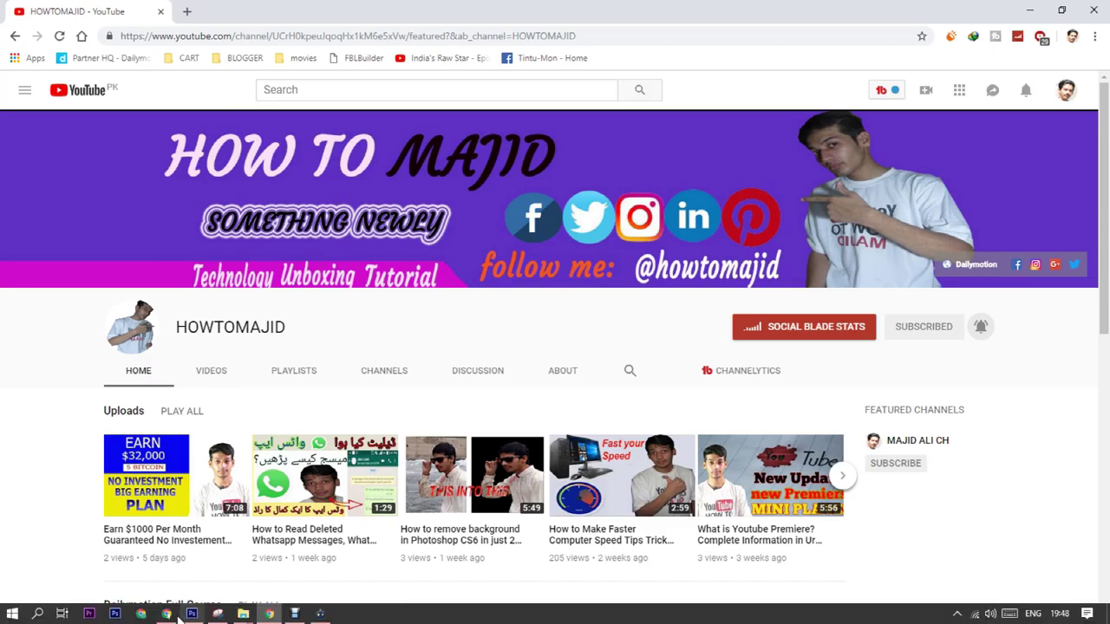
Switch back to the za.gl browser window, view the site's payout rates page and return to its home page
{"action": "left_click", "coordinate": [166, 614]}
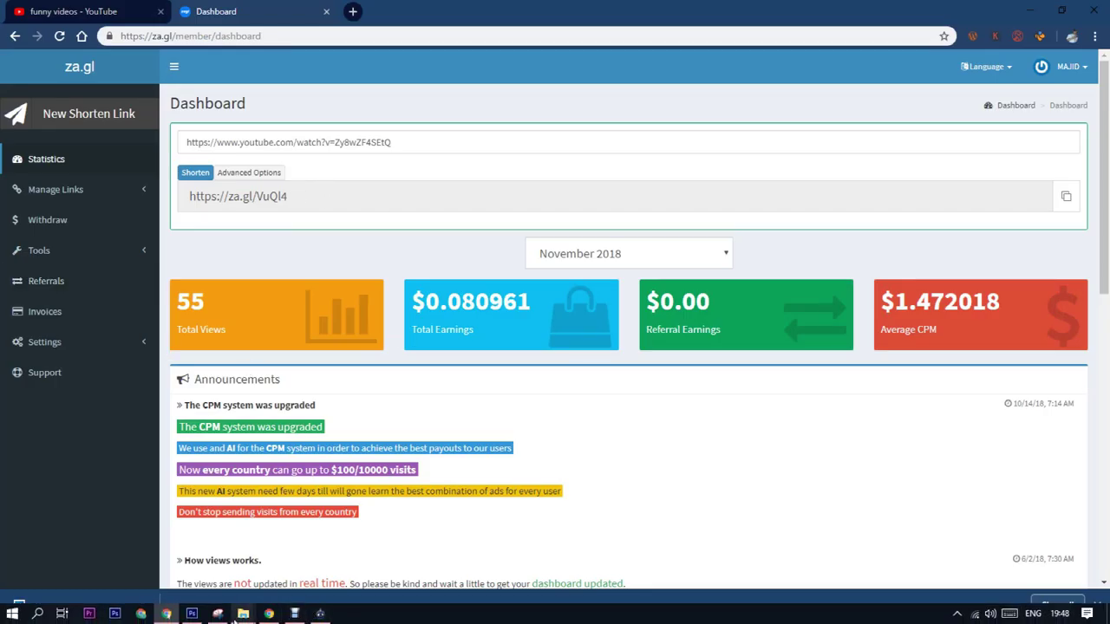
{"action": "mouse_move", "coordinate": [209, 617]}
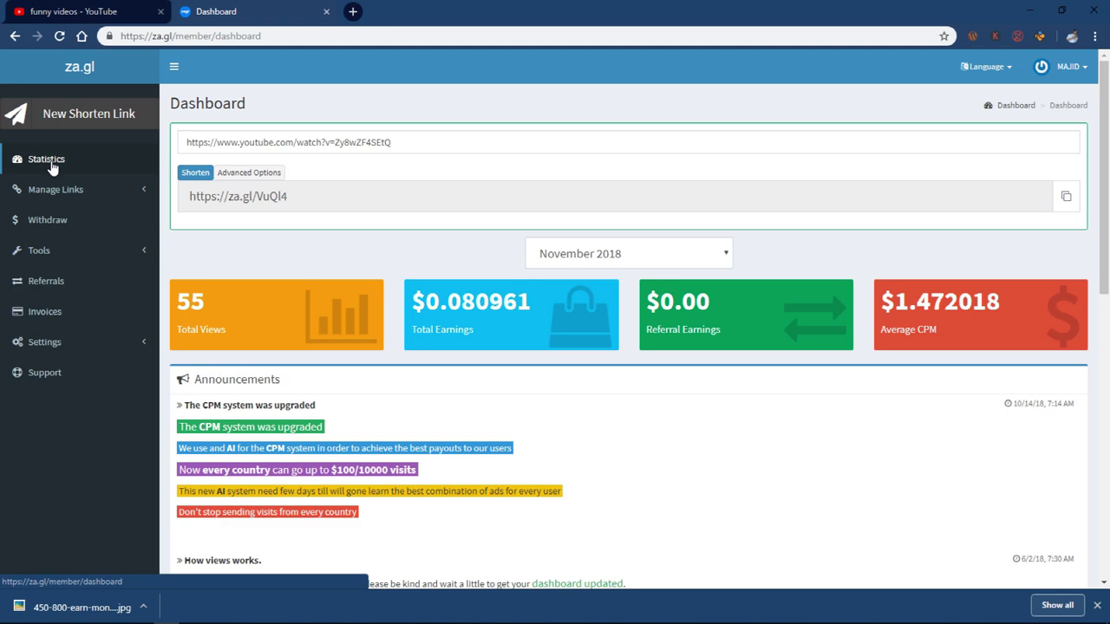
{"action": "left_click", "coordinate": [43, 78]}
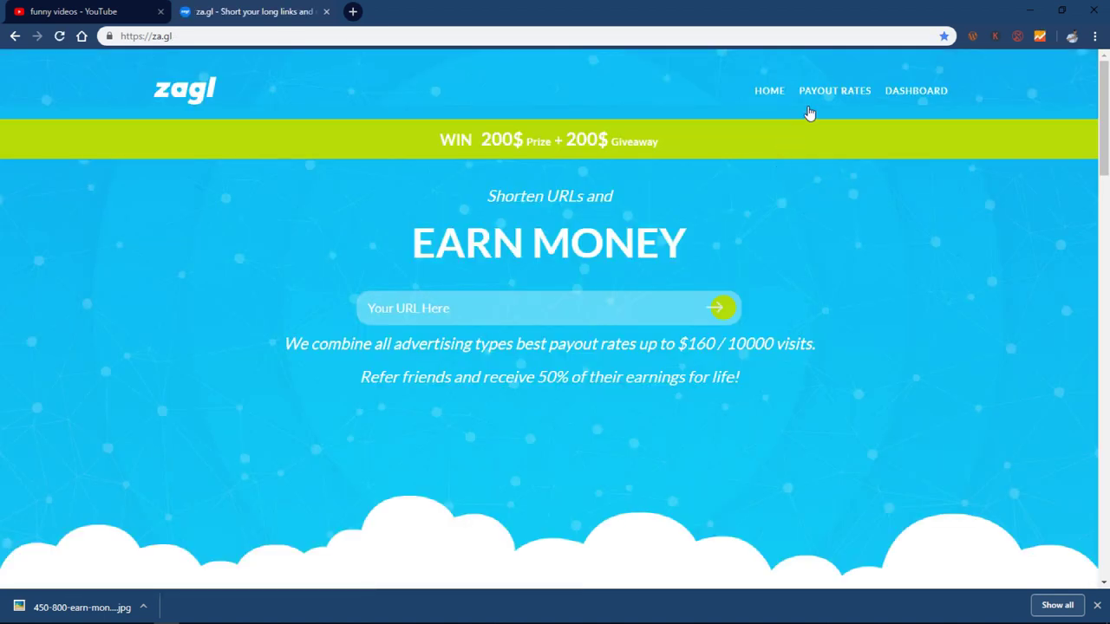
{"action": "left_click", "coordinate": [811, 94]}
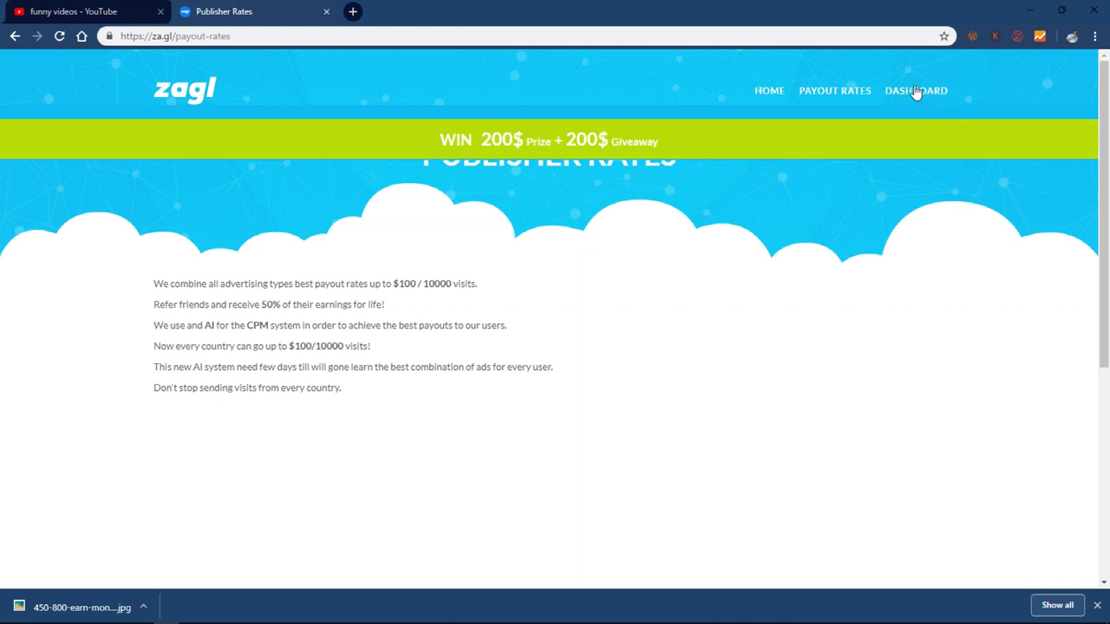
{"action": "left_click", "coordinate": [772, 92]}
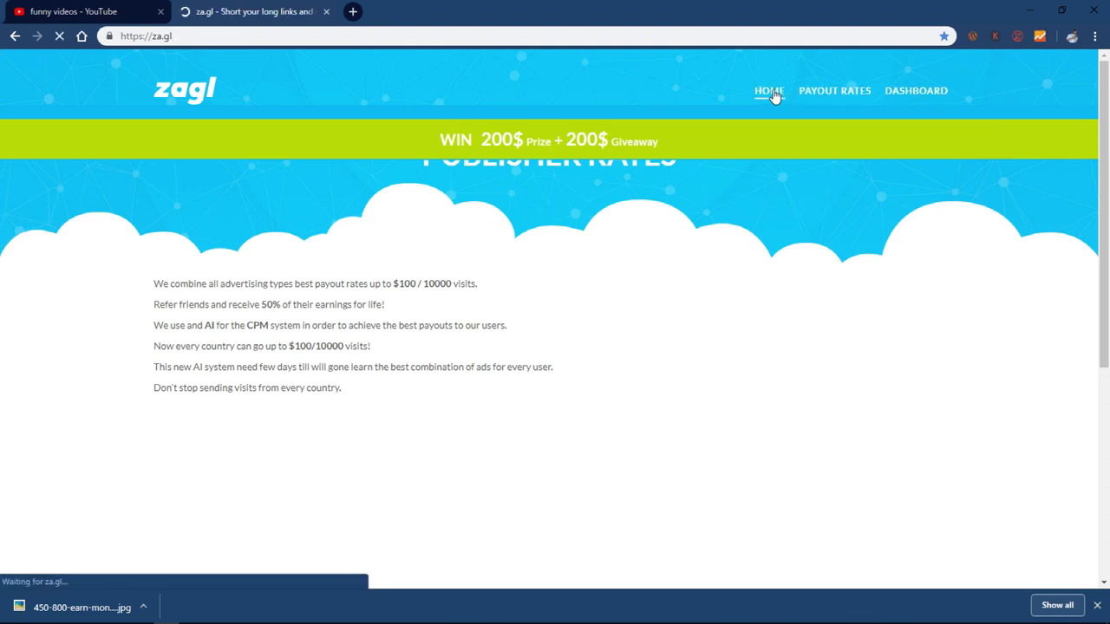